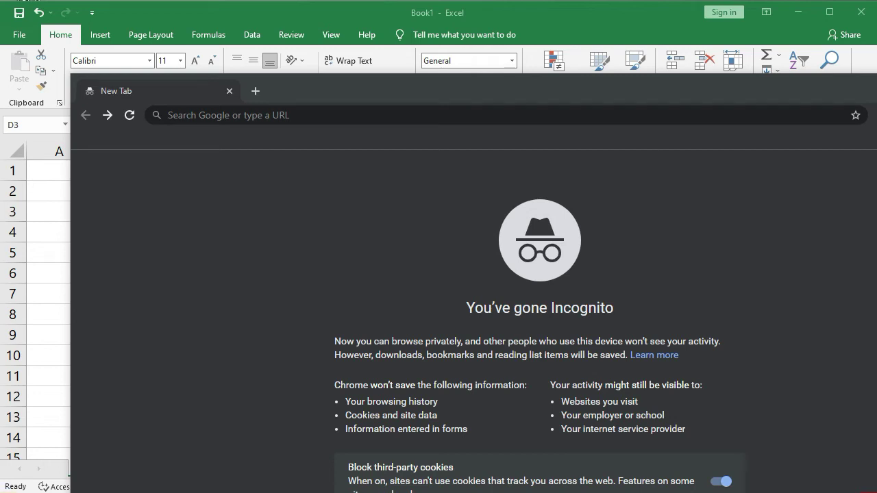
- Search Google Images for 'contoh soal permutasi'
{"action": "left_click", "coordinate": [381, 115]}
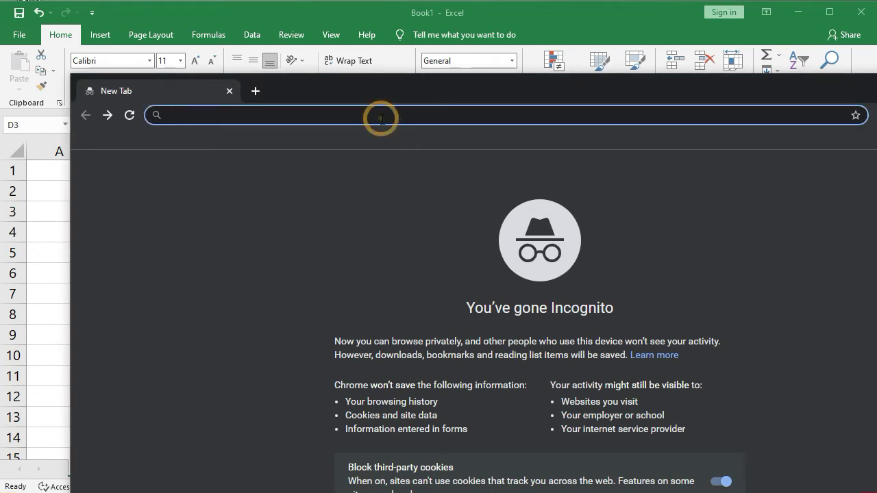
{"action": "type", "text": "contoh soal permutas"}
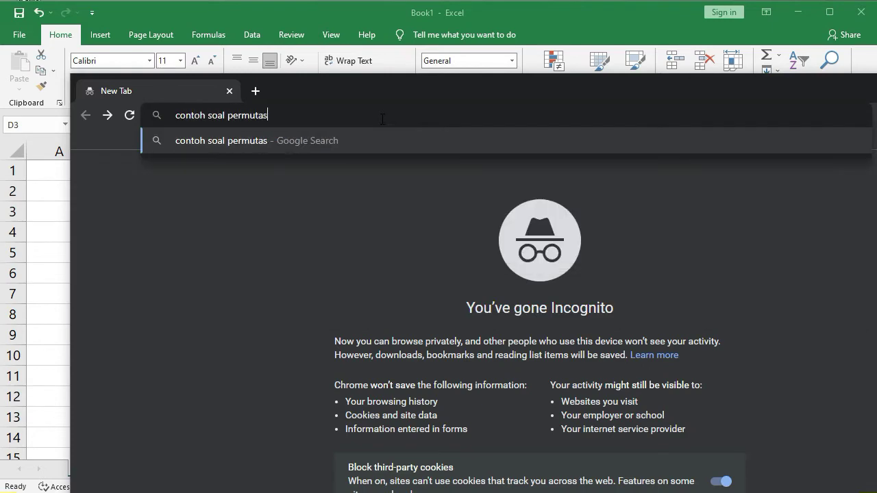
{"action": "type", "text": "i"}
{"action": "key", "text": "Return"}
{"action": "left_click", "coordinate": [294, 200]}
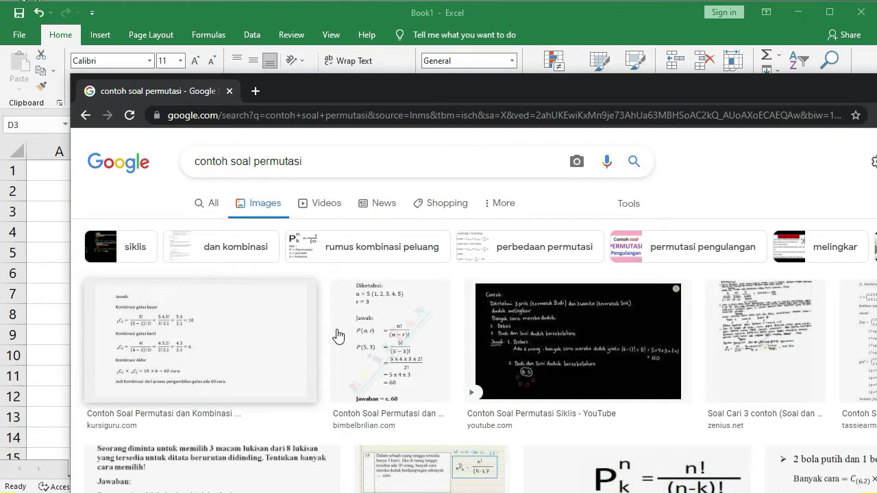
- Preview the P(5,3) = 60 and combination worked examples, then return to Excel
{"action": "left_click", "coordinate": [374, 330]}
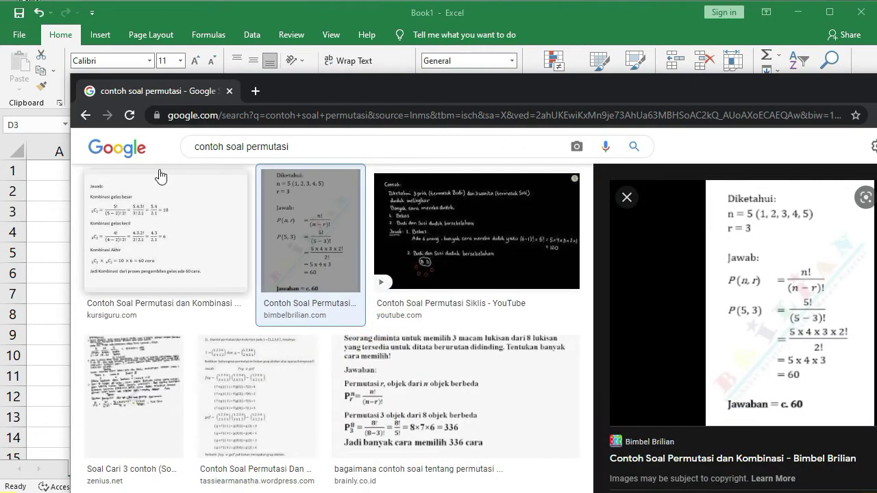
{"action": "left_click", "coordinate": [122, 244]}
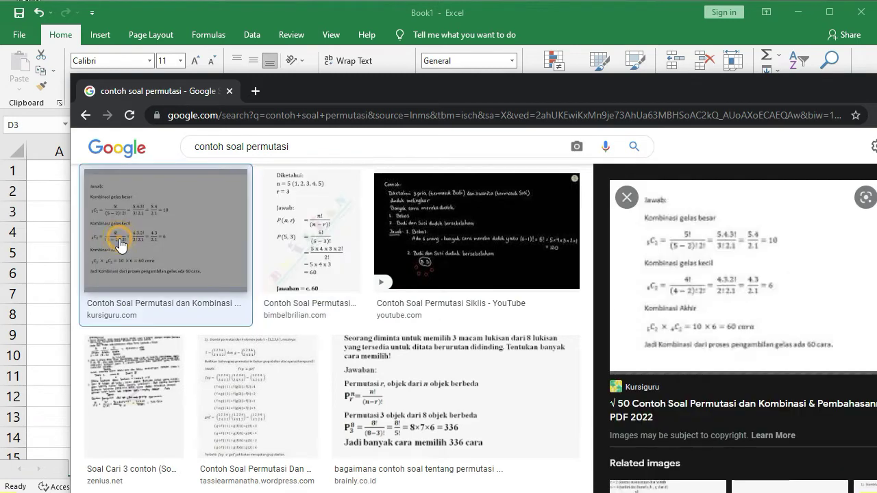
{"action": "left_click", "coordinate": [350, 214]}
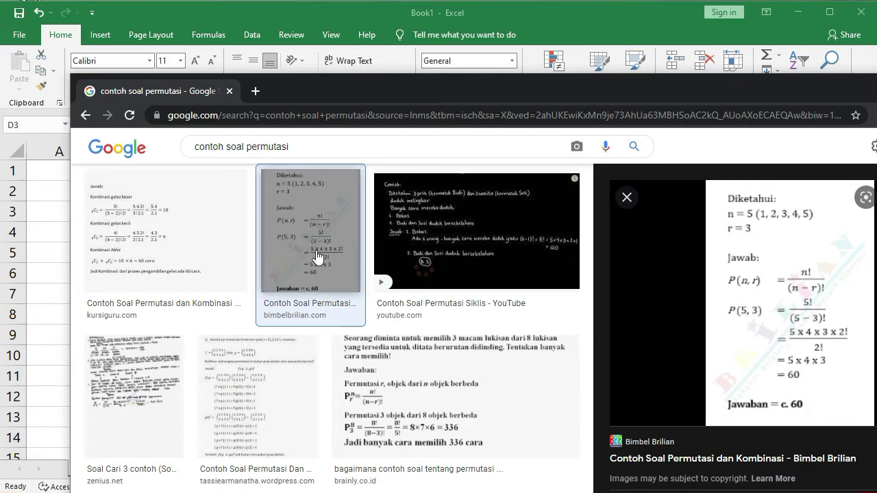
{"action": "left_click", "coordinate": [43, 255]}
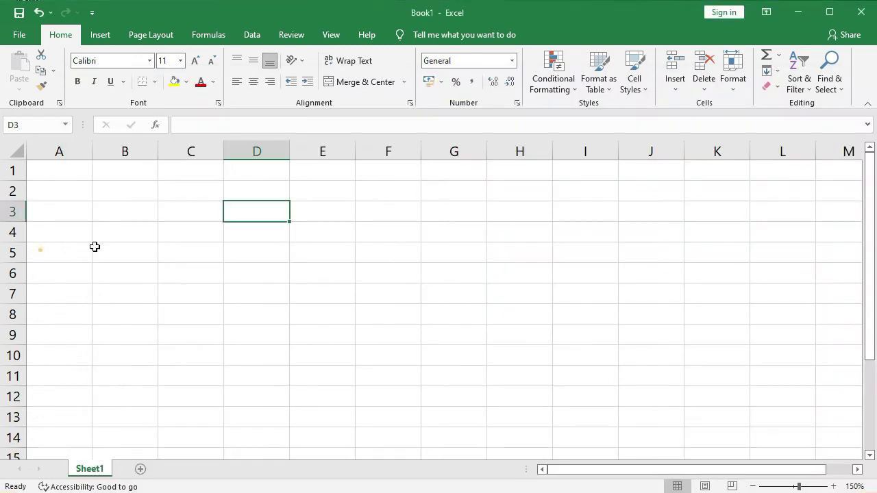
- Enter the label P(5,3) in cell B3, then switch back to the browser
{"action": "left_click", "coordinate": [114, 211]}
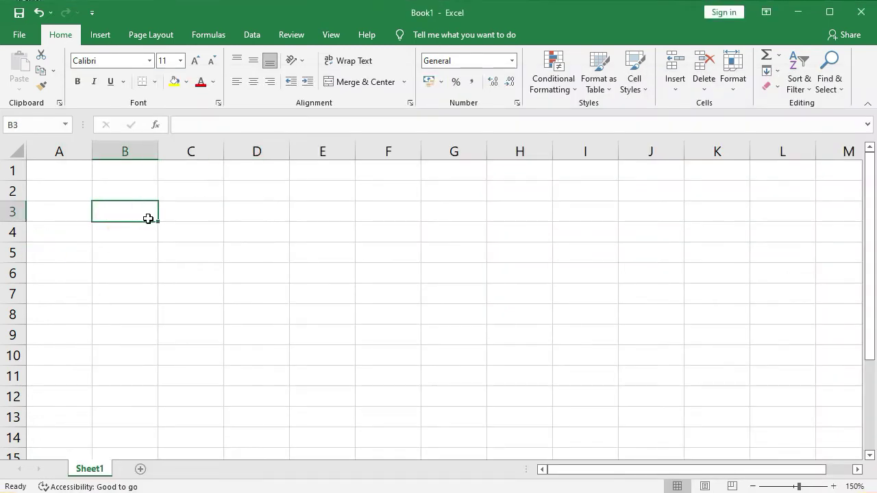
{"action": "type", "text": "P("}
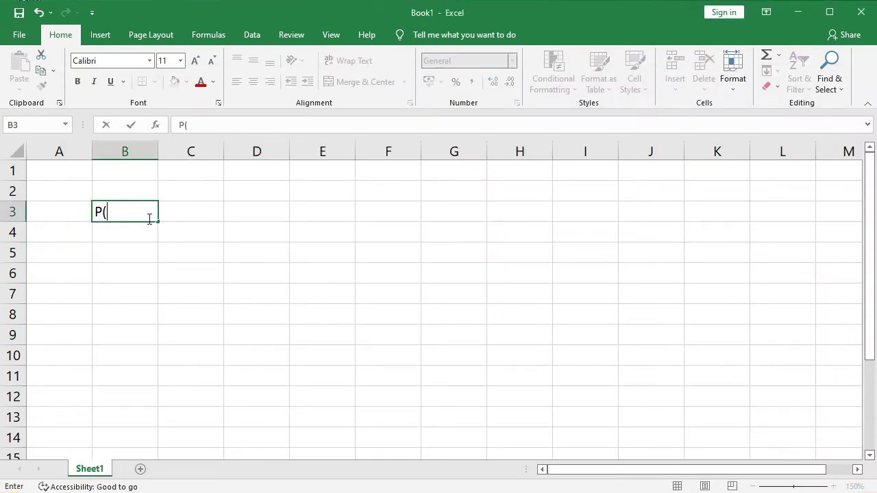
{"action": "type", "text": "5,3)"}
{"action": "key", "text": "Return"}
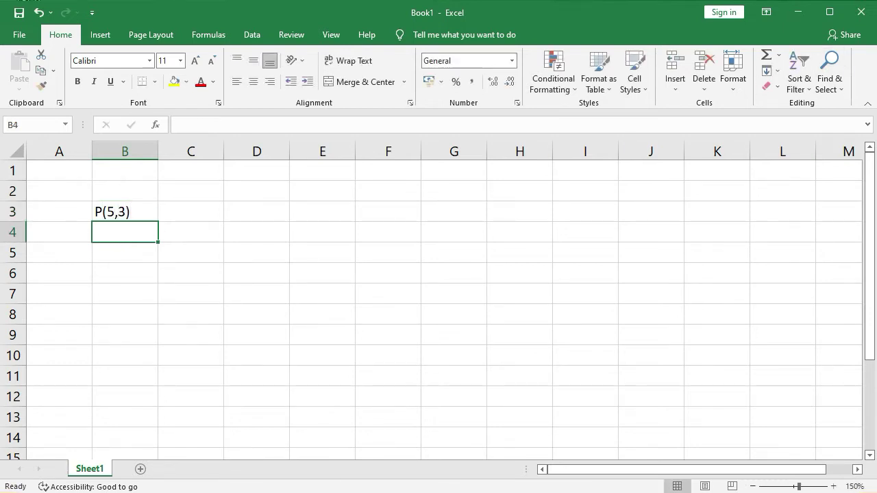
{"action": "key", "text": "alt+Tab"}
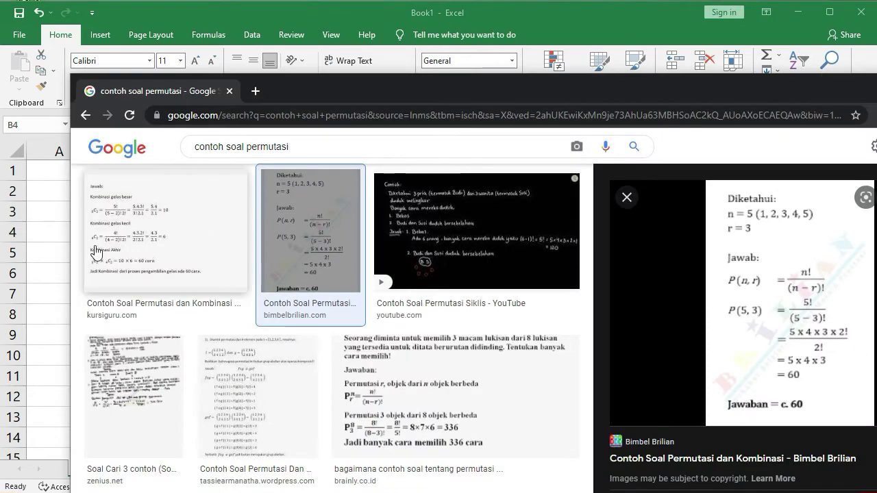
- Preview the 5C2 = 10 combination example in Chrome, then go back to Excel
{"action": "key", "text": "alt+Tab"}
{"action": "key", "text": "alt+Tab"}
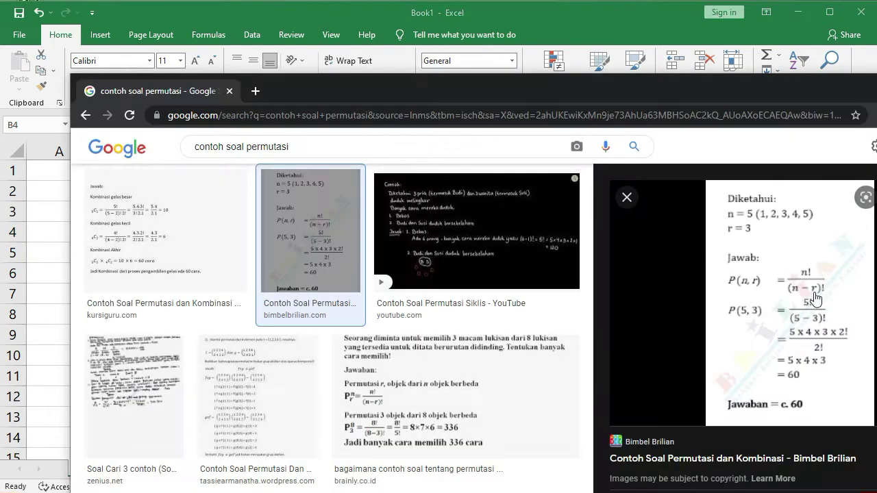
{"action": "left_click", "coordinate": [117, 233]}
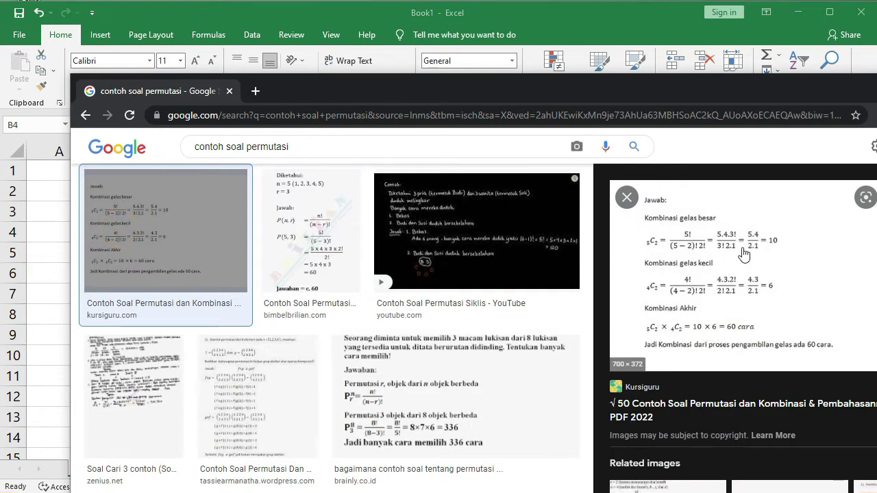
{"action": "left_click", "coordinate": [64, 233]}
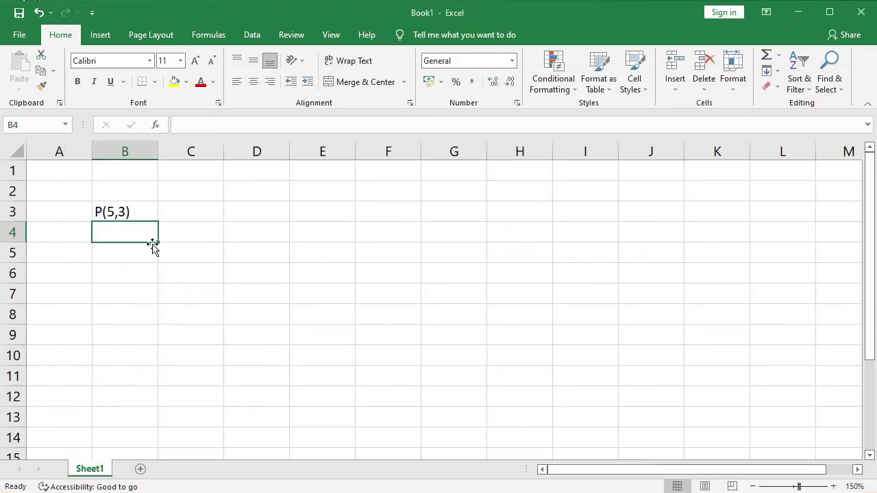
- Type C(5,2) into B4, then select C3 for the first formula
{"action": "type", "text": "C(5,2)"}
{"action": "key", "text": "Return"}
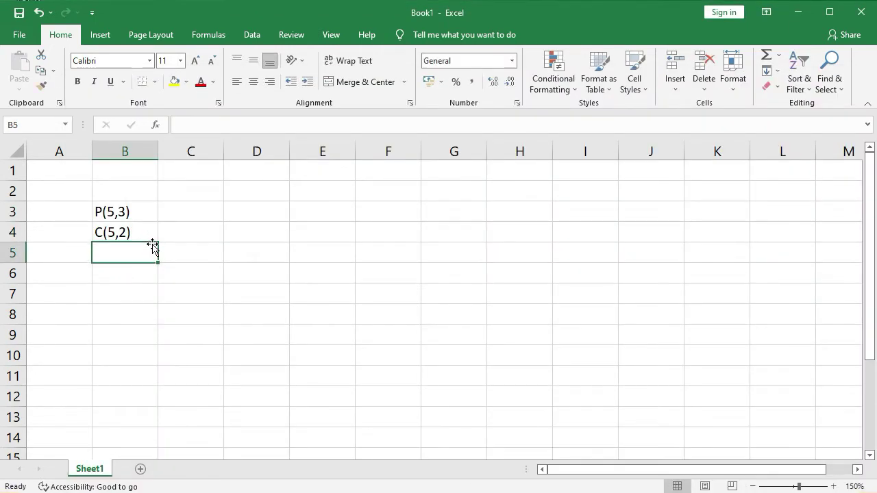
{"action": "left_click", "coordinate": [190, 213]}
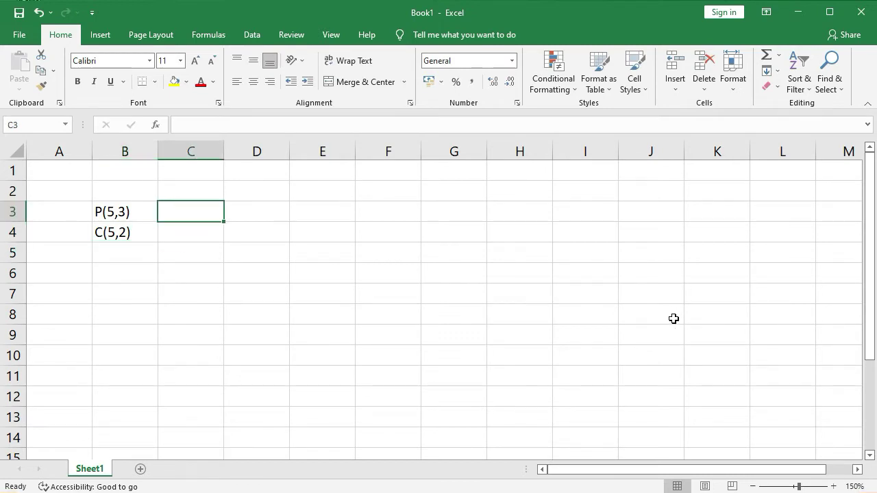
- Enter =PERMUT(5;3) in C3 so it returns 60
{"action": "type", "text": "="}
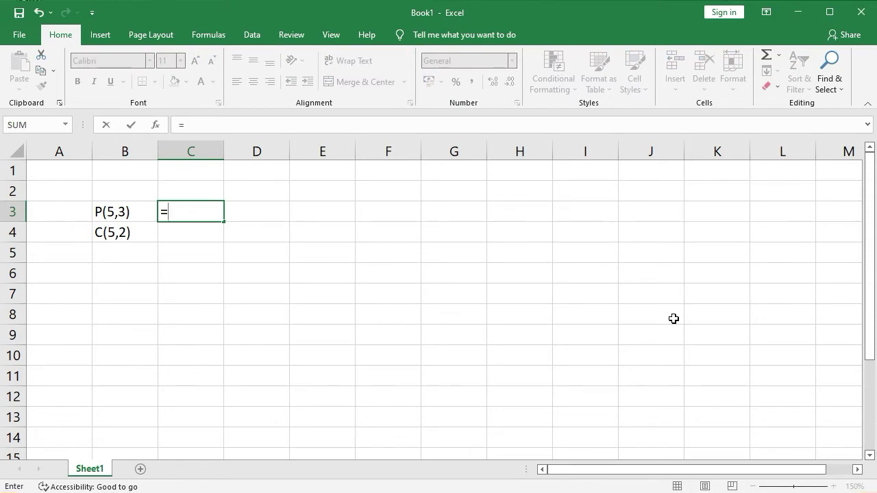
{"action": "type", "text": "permut"}
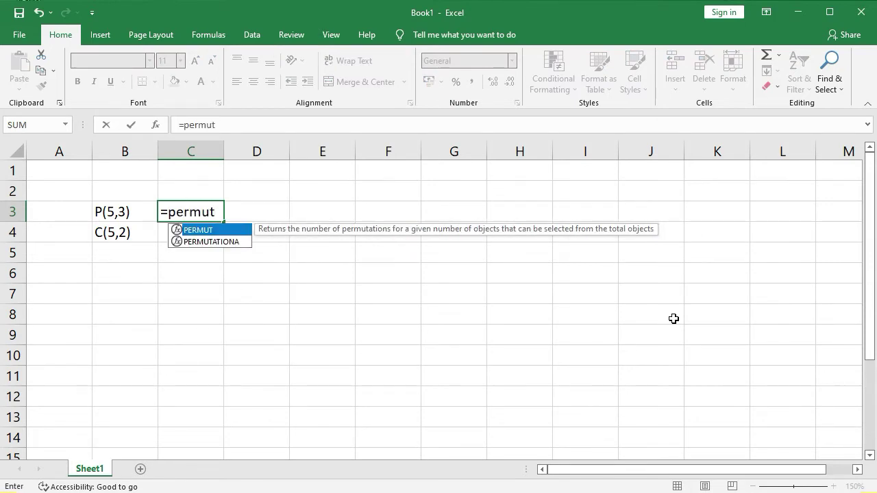
{"action": "key", "text": "Tab"}
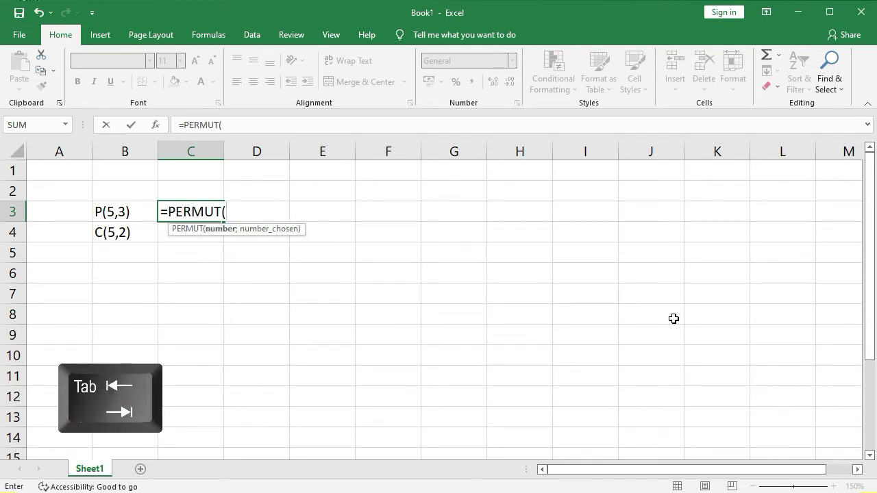
{"action": "type", "text": "5"}
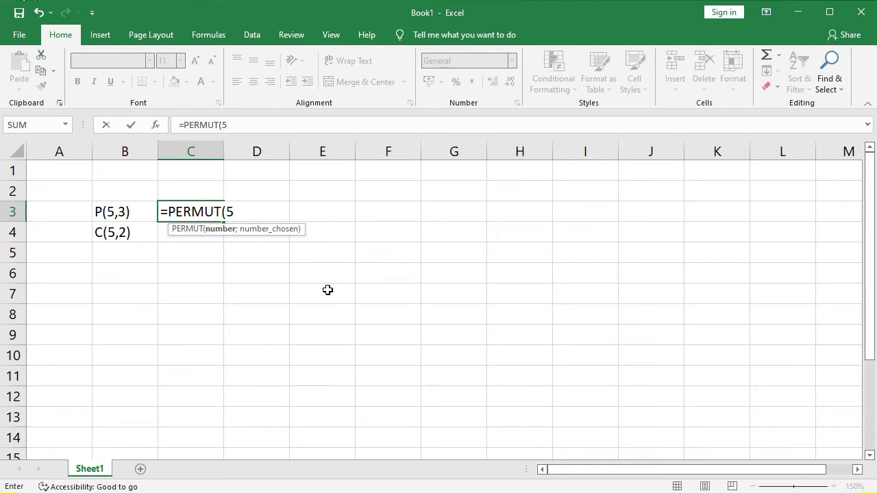
{"action": "type", "text": ";"}
{"action": "type", "text": "3"}
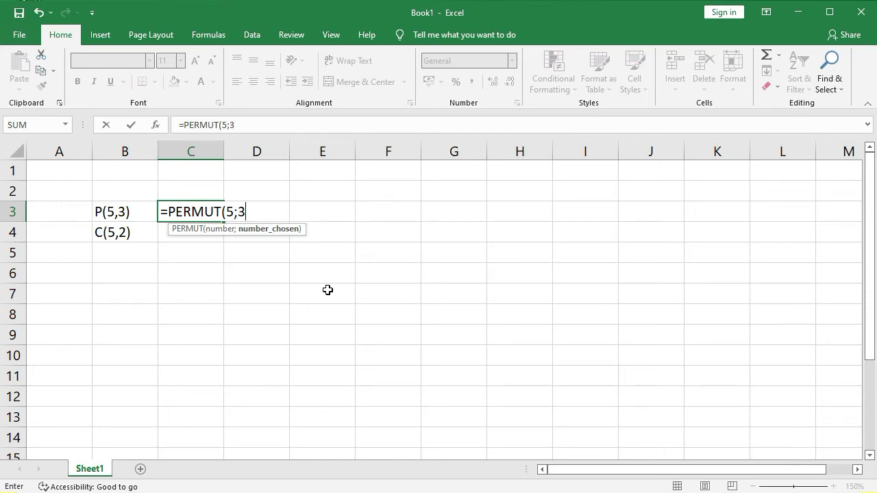
{"action": "type", "text": ")"}
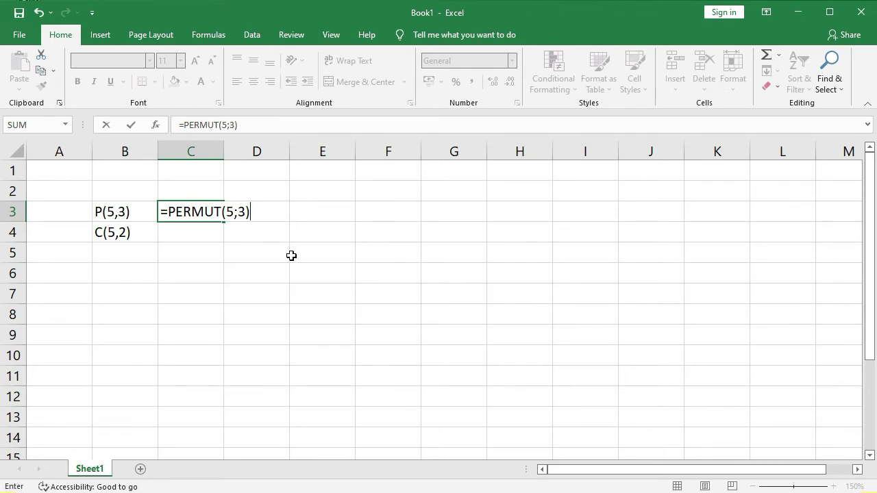
{"action": "key", "text": "Return"}
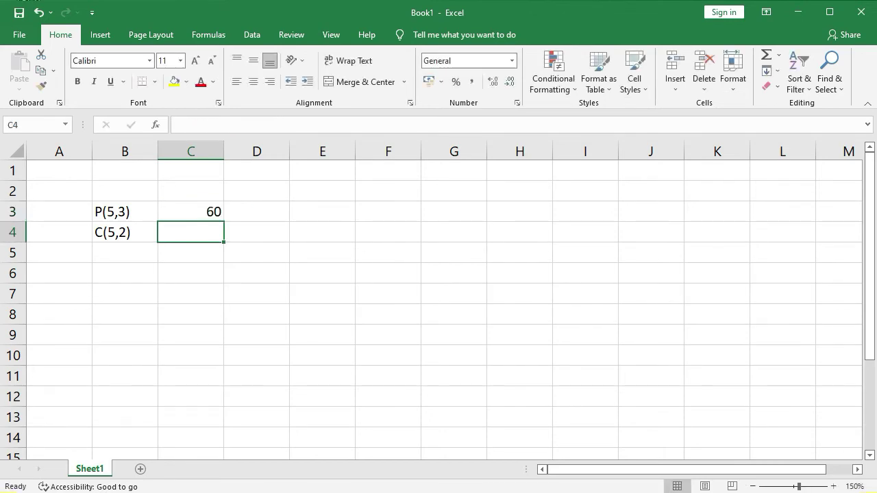
- Recheck the P(5,3) and combination examples in Chrome, then return to Excel
{"action": "key", "text": "alt+Tab"}
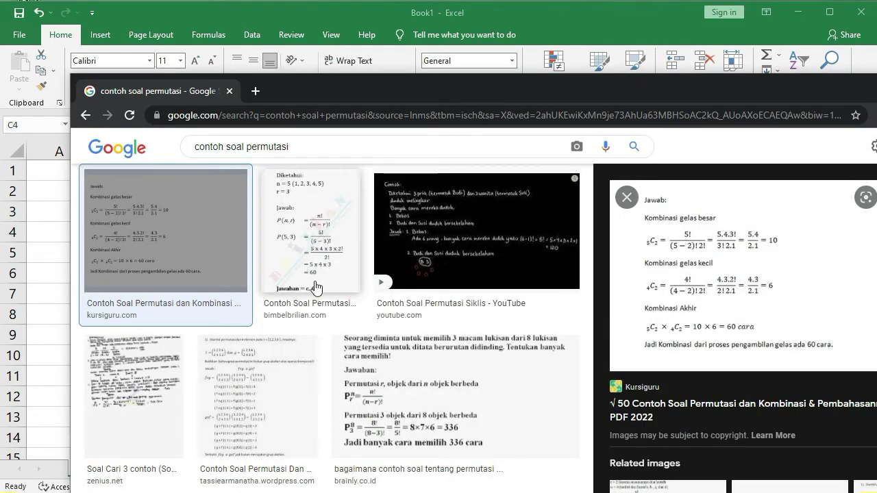
{"action": "left_click", "coordinate": [309, 261]}
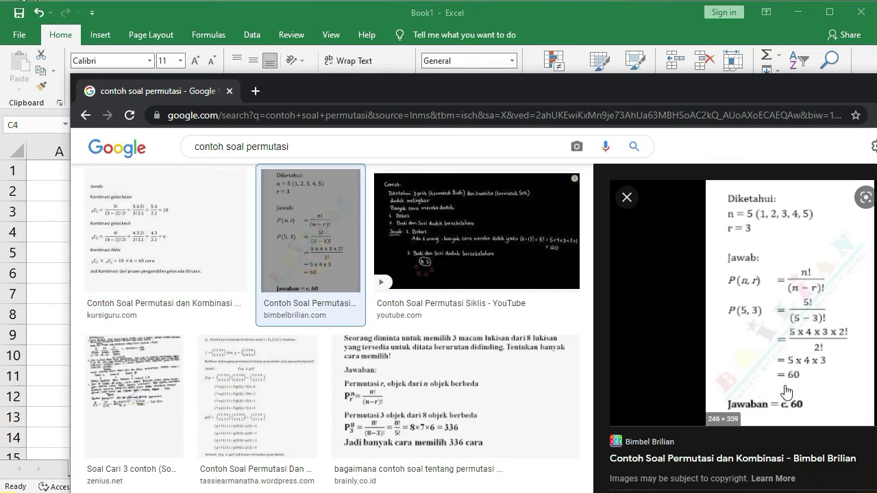
{"action": "left_click", "coordinate": [164, 248]}
{"action": "left_click", "coordinate": [37, 245]}
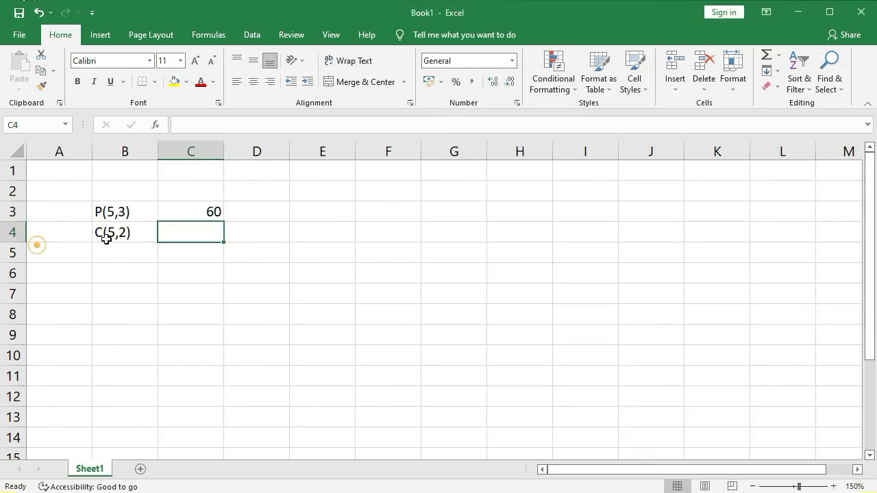
- Enter =COMBIN(5;2) in C4 to get 10, then select B5
{"action": "left_click", "coordinate": [188, 233]}
{"action": "type", "text": "=combin"}
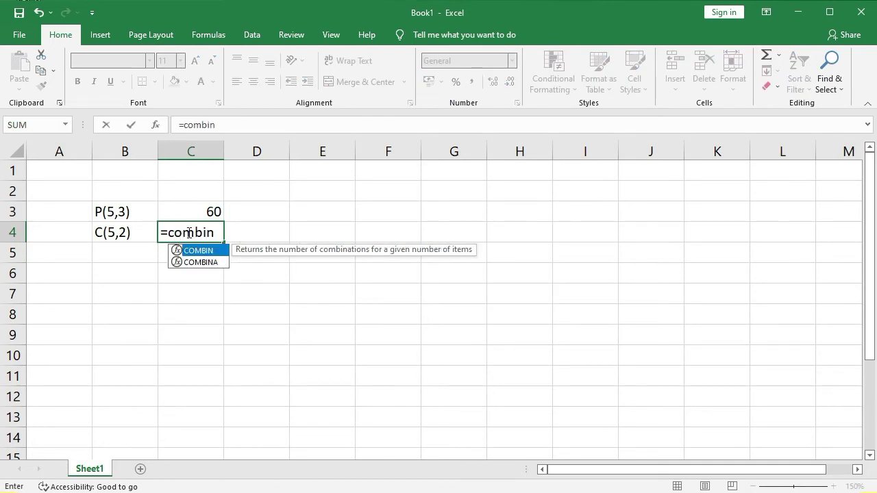
{"action": "type", "text": "("}
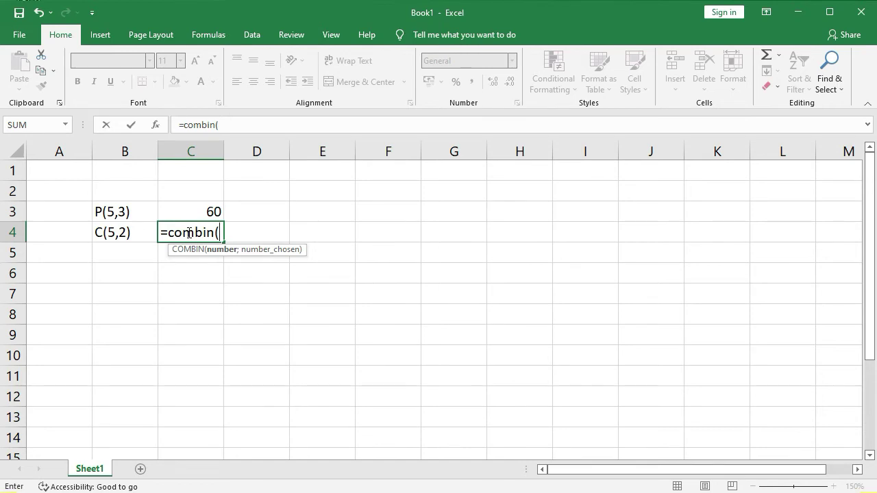
{"action": "type", "text": "5"}
{"action": "type", "text": ";"}
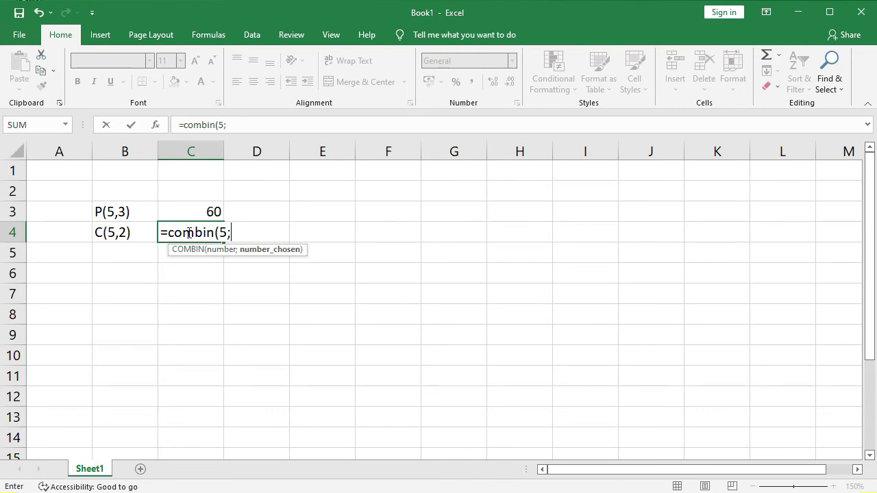
{"action": "type", "text": "2"}
{"action": "type", "text": ")"}
{"action": "key", "text": "Return"}
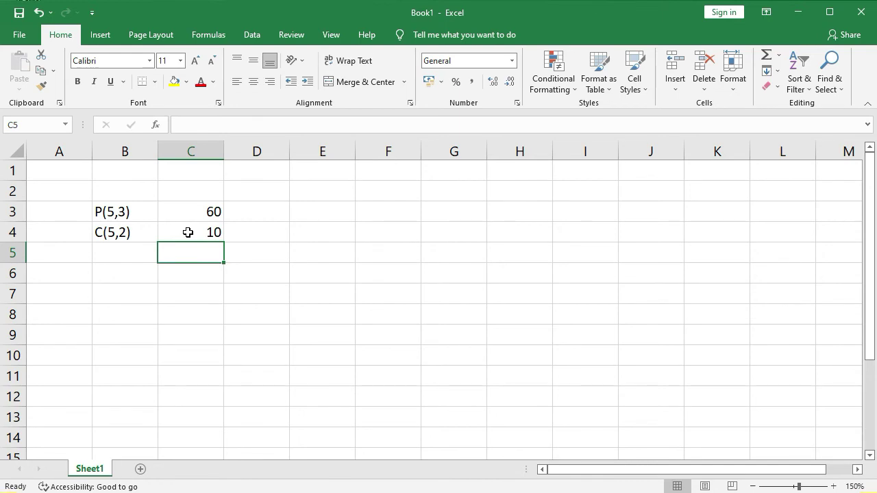
{"action": "left_click", "coordinate": [123, 249]}
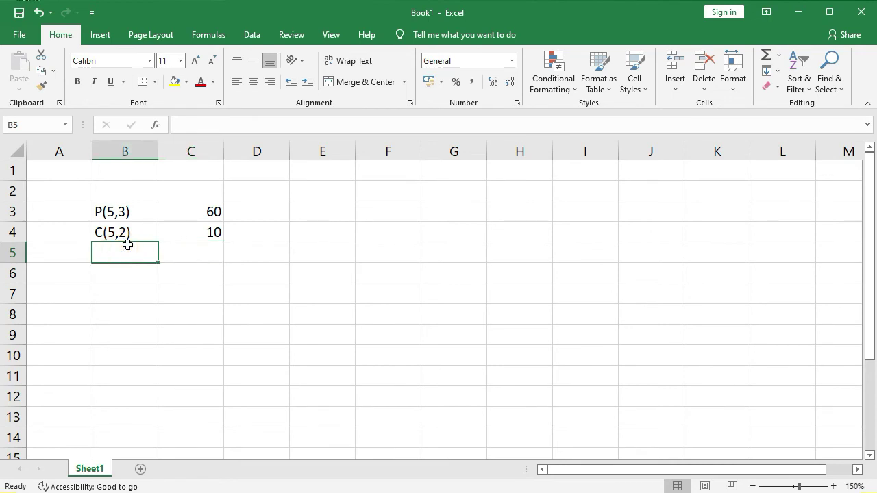
- Replace the mistyped entry in B5 with the label 4!
{"action": "type", "text": "10"}
{"action": "key", "text": "BackSpace"}
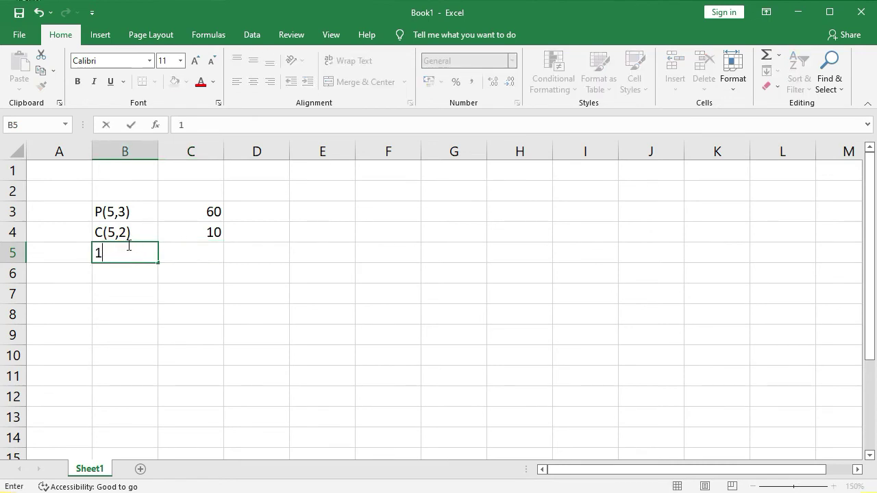
{"action": "key", "text": "BackSpace"}
{"action": "type", "text": "4!"}
{"action": "key", "text": "Tab"}
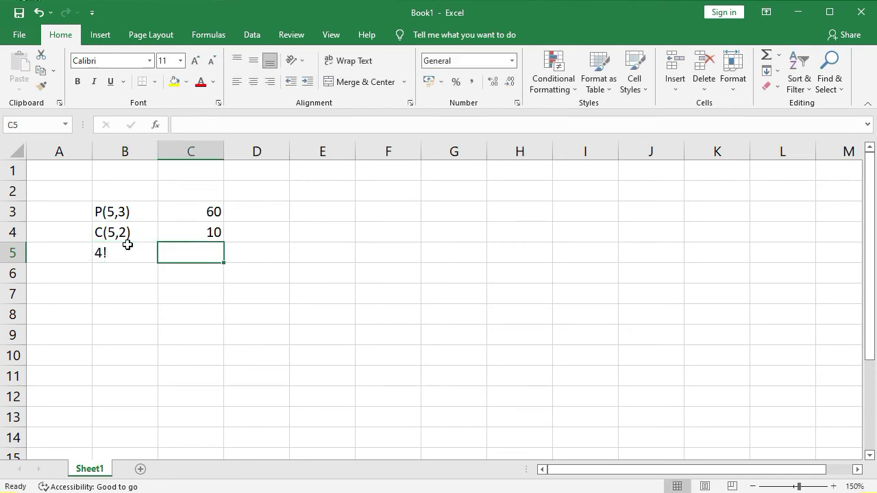
- Enter =FACT(4) in C5 so it shows 24, and check its formula
{"action": "type", "text": "fac"}
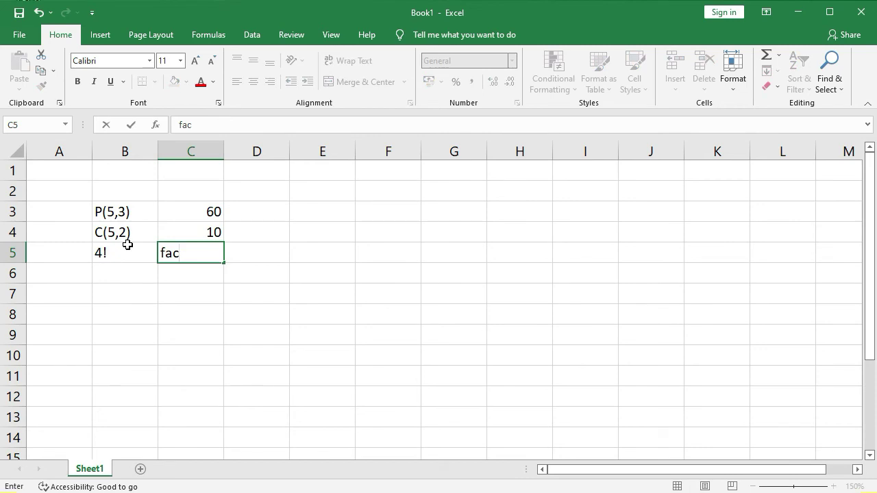
{"action": "key", "text": "BackSpace"}
{"action": "key", "text": "BackSpace"}
{"action": "key", "text": "BackSpace"}
{"action": "type", "text": "=fact"}
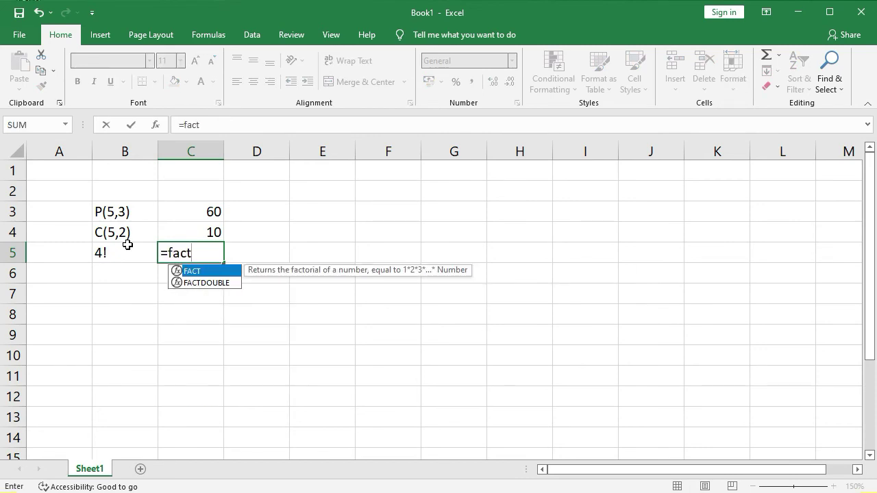
{"action": "type", "text": "("}
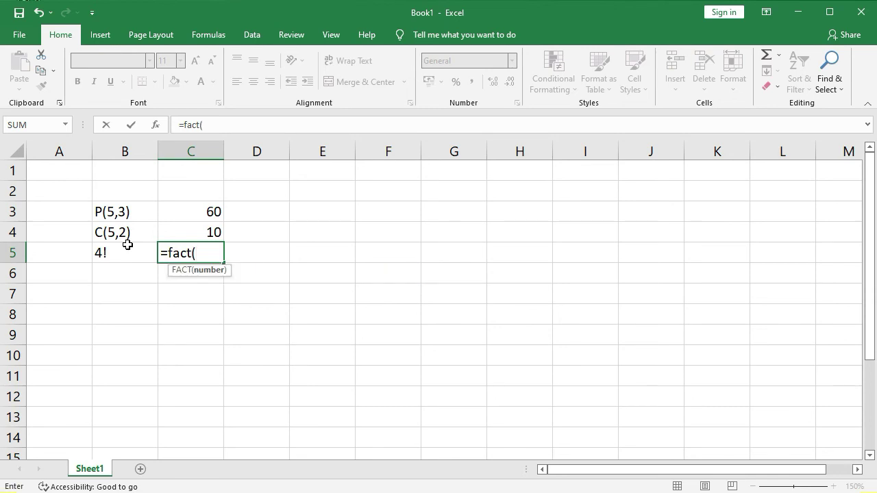
{"action": "type", "text": "4"}
{"action": "type", "text": ")"}
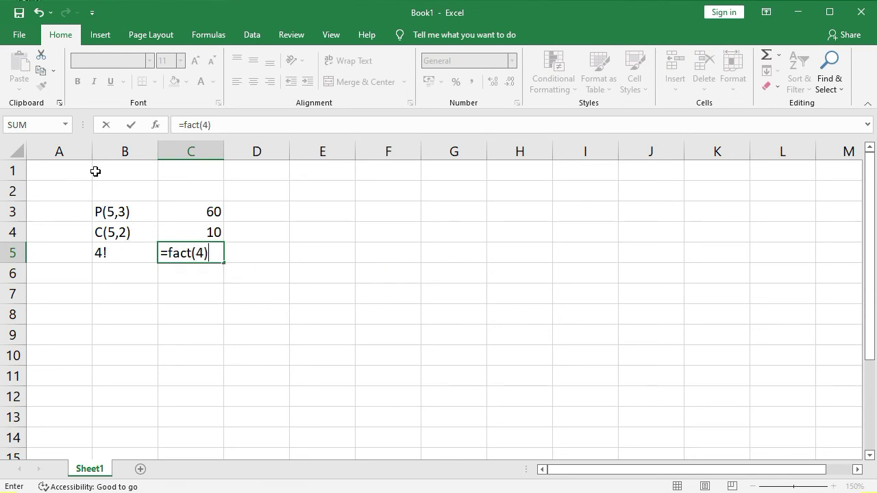
{"action": "key", "text": "Return"}
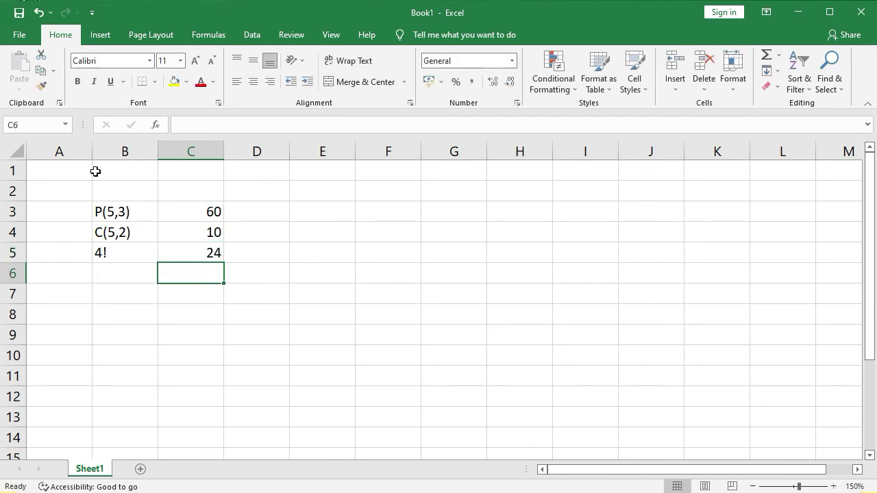
{"action": "left_click", "coordinate": [178, 252]}
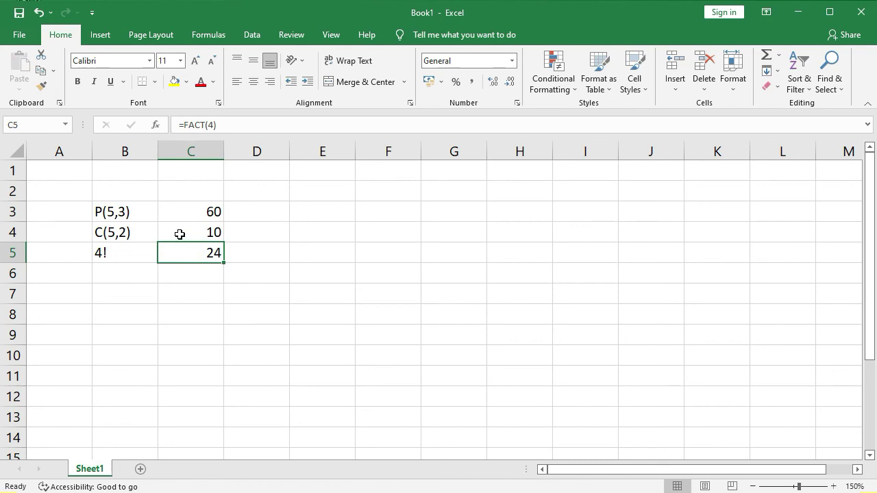
- Type the values 4, 3, 2, 1 across cells E5 to H5
{"action": "left_click", "coordinate": [313, 251]}
{"action": "type", "text": "4"}
{"action": "key", "text": "Tab"}
{"action": "type", "text": "3"}
{"action": "key", "text": "Tab"}
{"action": "type", "text": "2"}
{"action": "key", "text": "Tab"}
{"action": "type", "text": "1"}
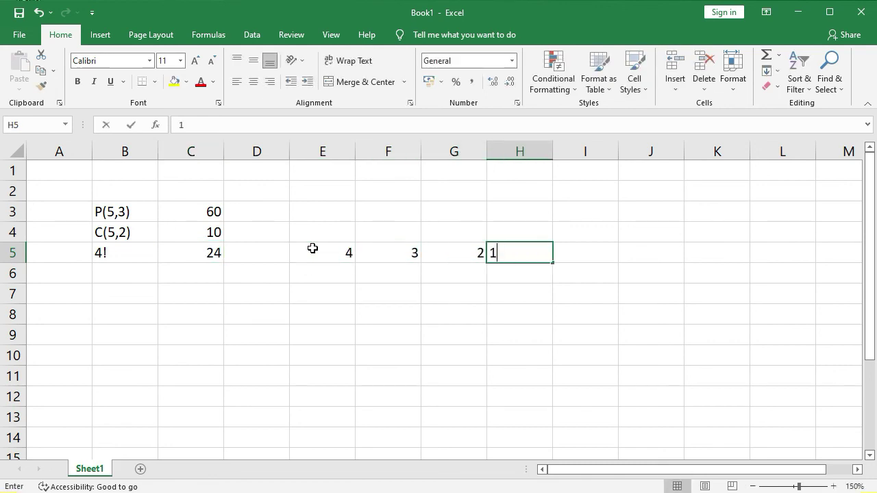
{"action": "key", "text": "Down"}
- Check the values in F5, G5, H5 and the factorial formula in C5
{"action": "left_click", "coordinate": [394, 248]}
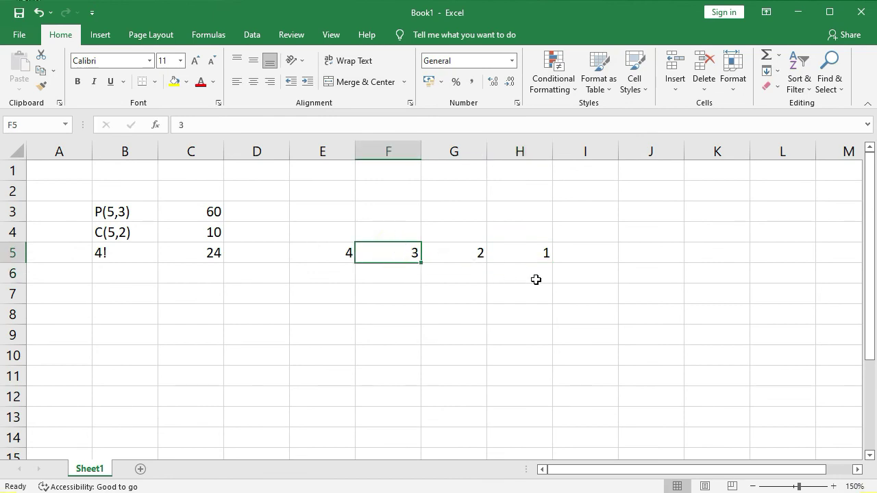
{"action": "left_click", "coordinate": [462, 253]}
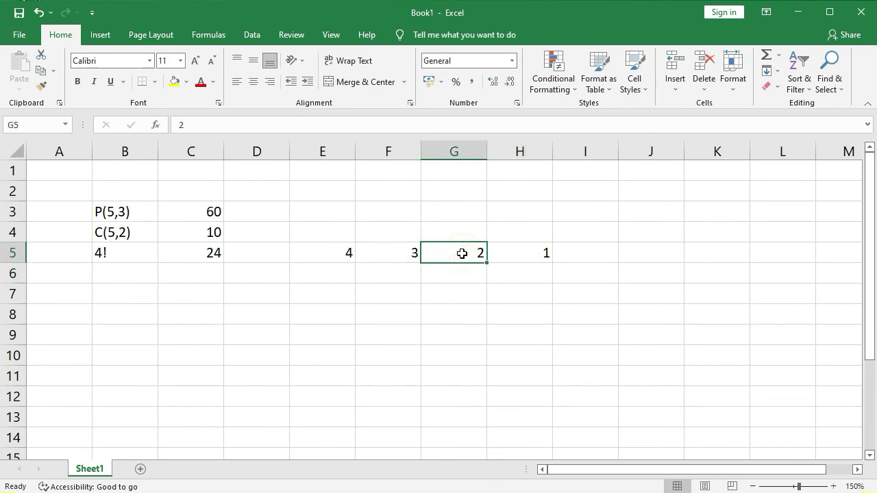
{"action": "left_click", "coordinate": [543, 253]}
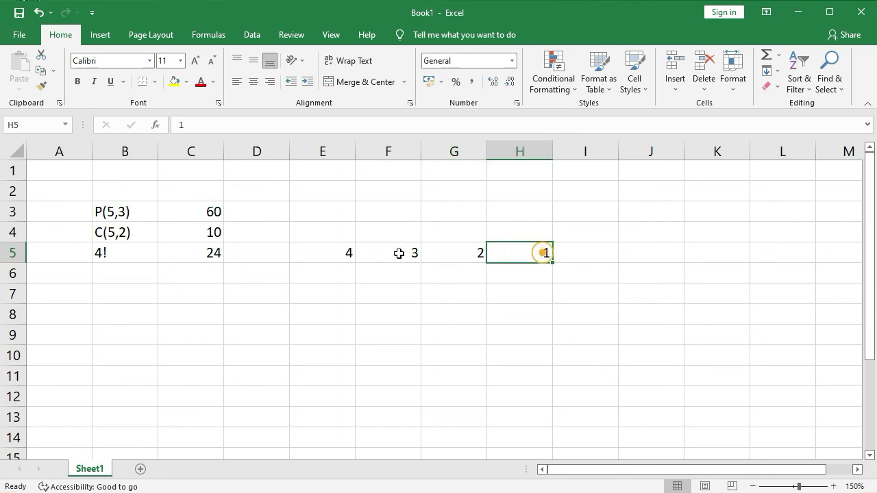
{"action": "left_click", "coordinate": [195, 254]}
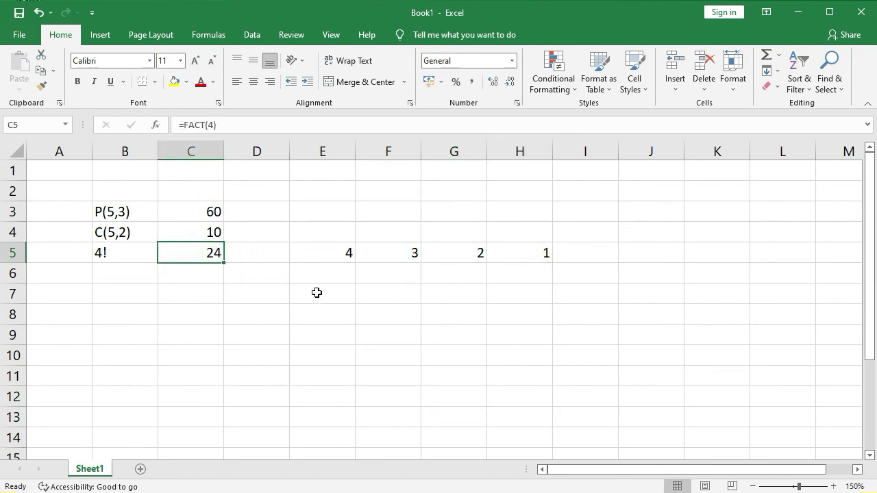